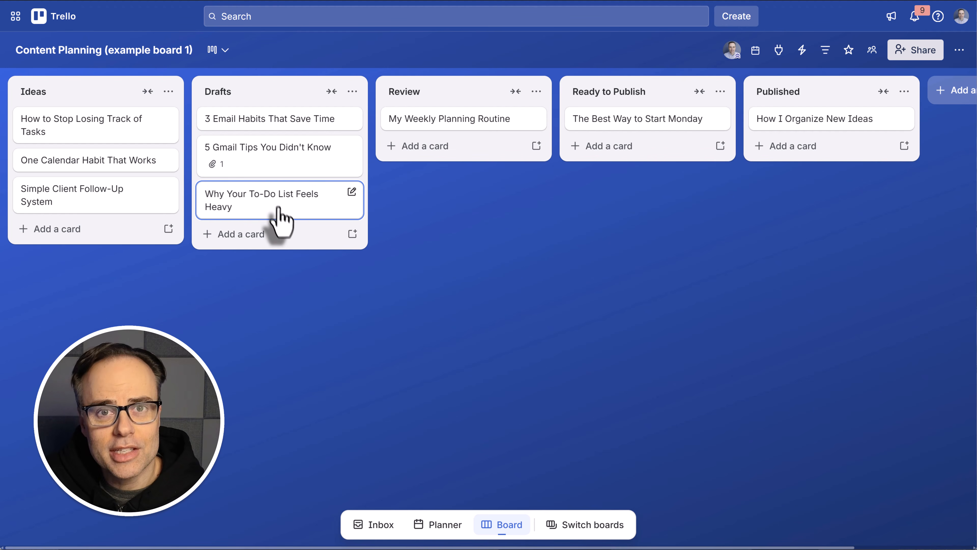
- Open the board's automation rules and look through the existing rules
mouse_move(283, 223)
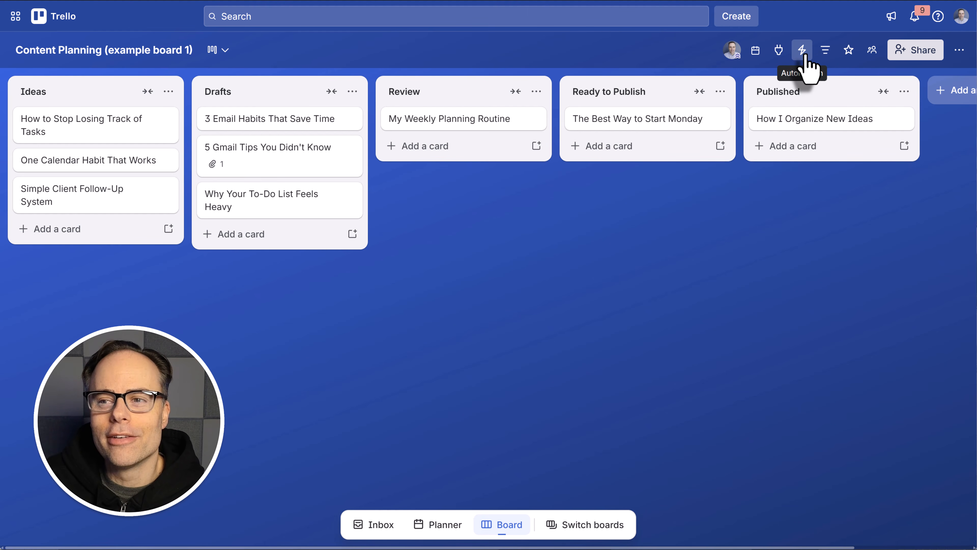
left_click(803, 54)
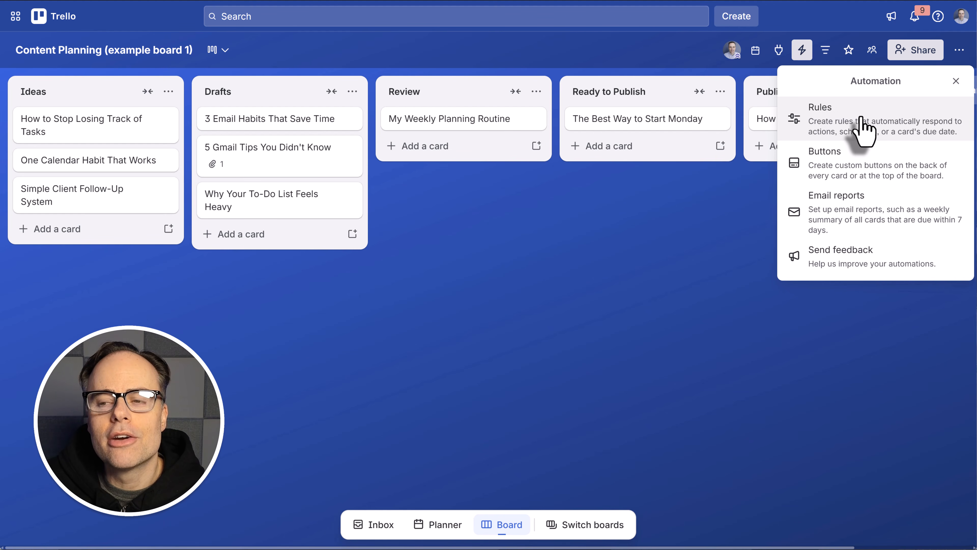
left_click(863, 127)
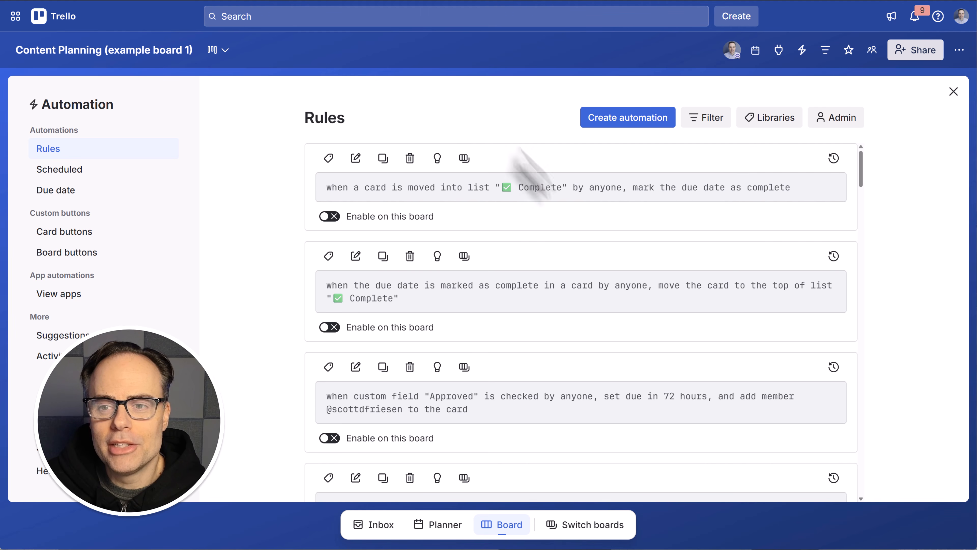
scroll(523, 174, "down", 10)
scroll(577, 240, "up", 10)
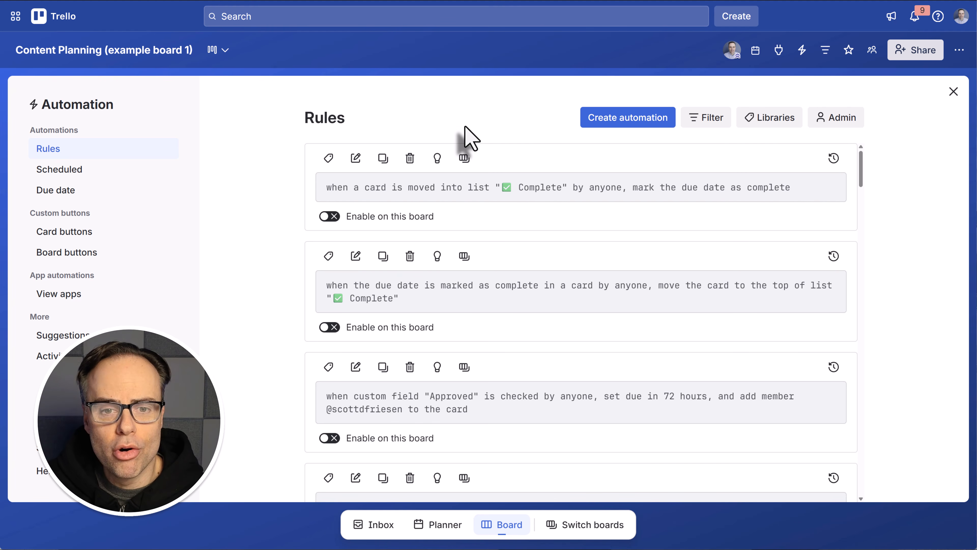
scroll(587, 272, "down", 5)
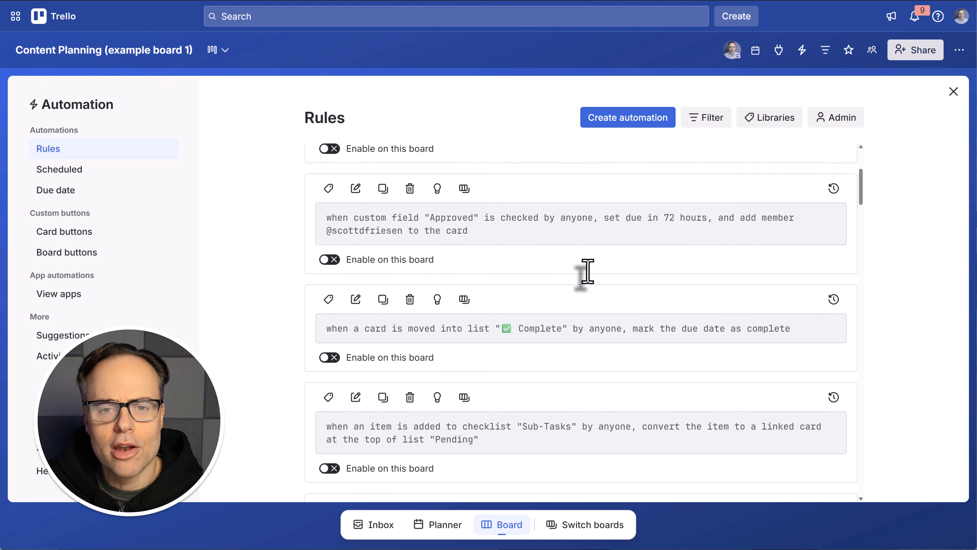
scroll(588, 272, "up", 5)
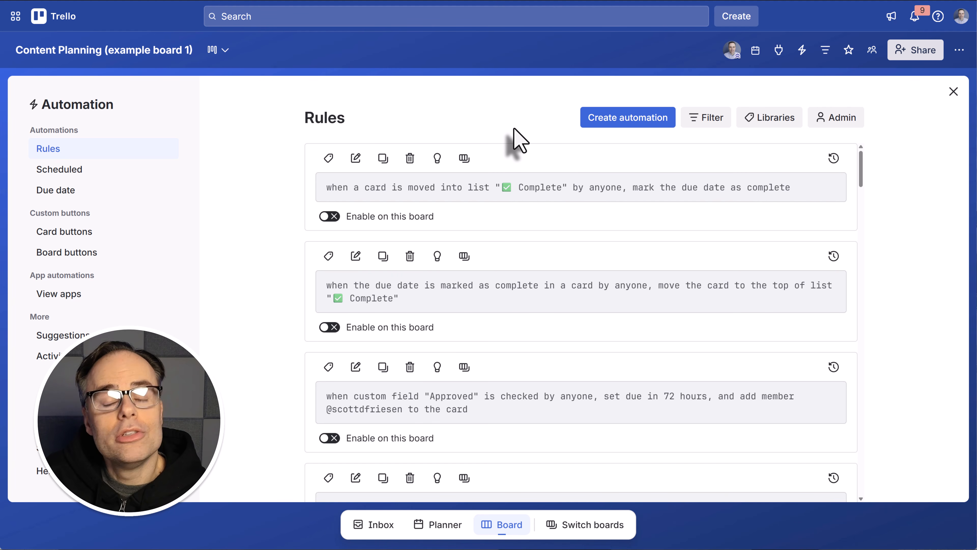
- Start a new automation rule and open its trigger choices
left_click(630, 123)
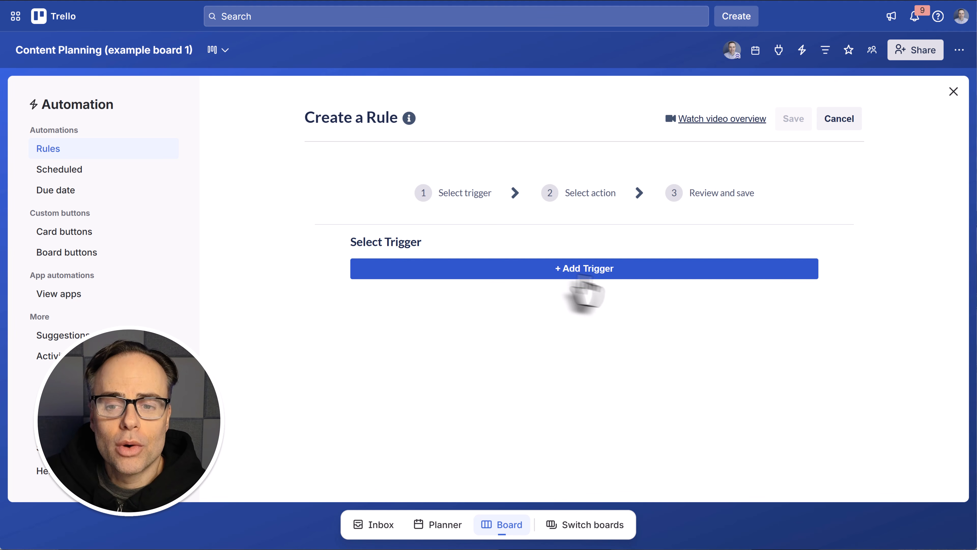
left_click(564, 271)
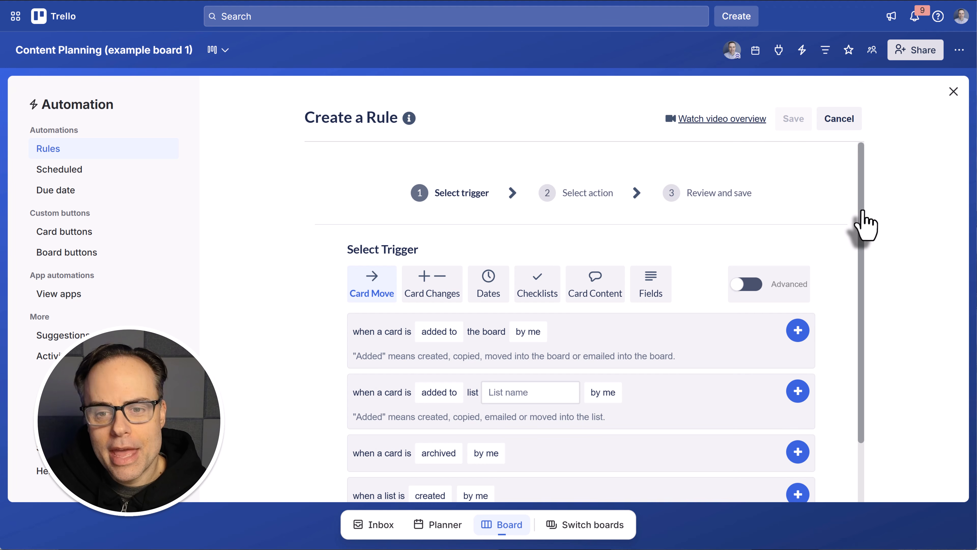
left_click_drag(866, 224, 868, 289)
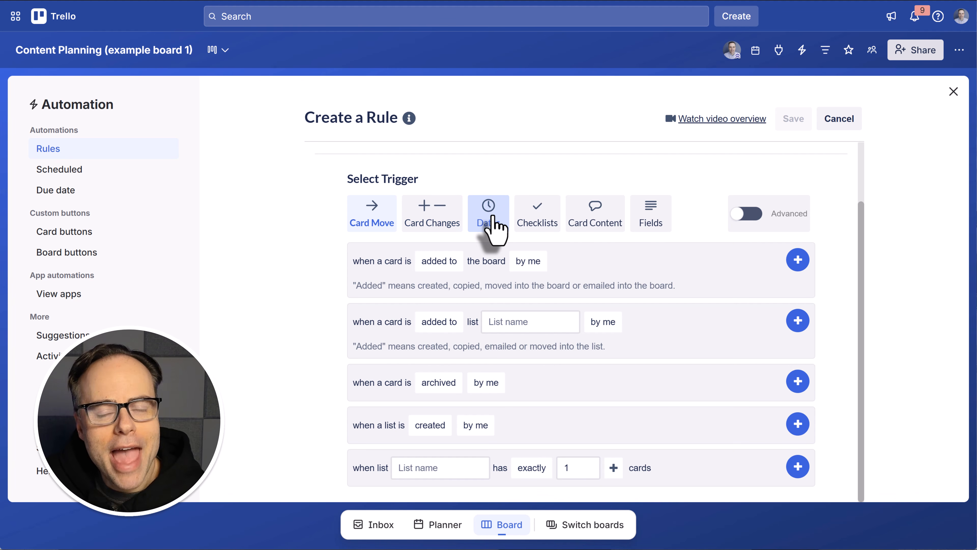
- Browse the Card Changes, Dates and Checklists triggers and return to the Card Move triggers
left_click(446, 224)
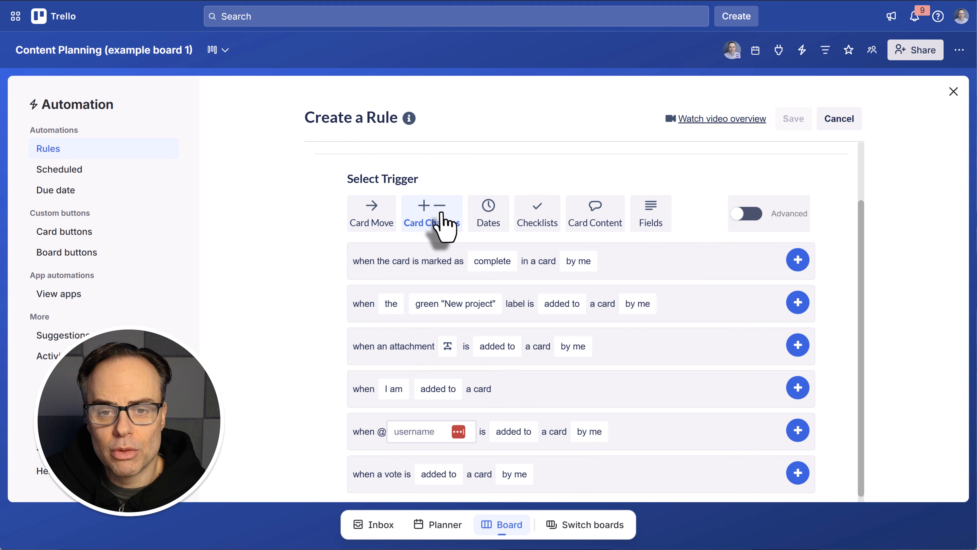
left_click(489, 213)
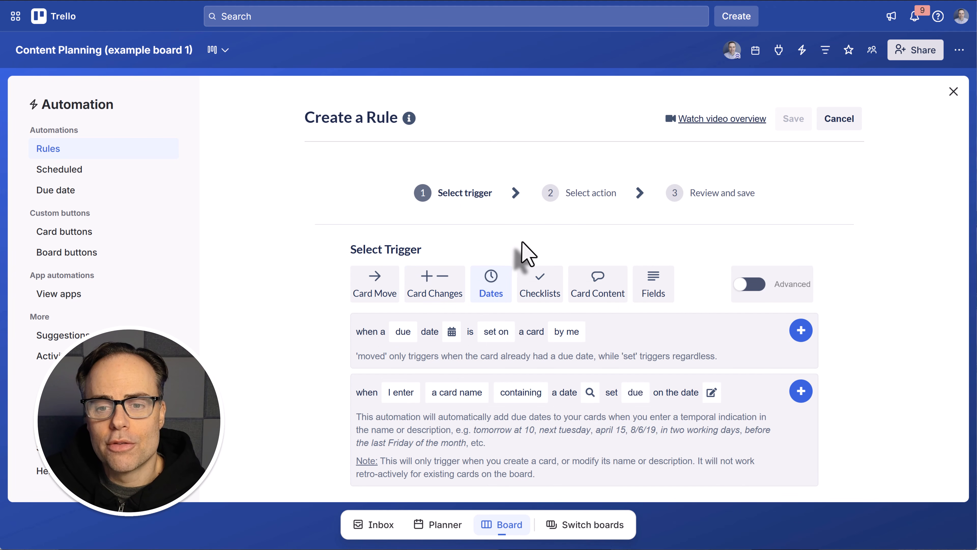
left_click(539, 288)
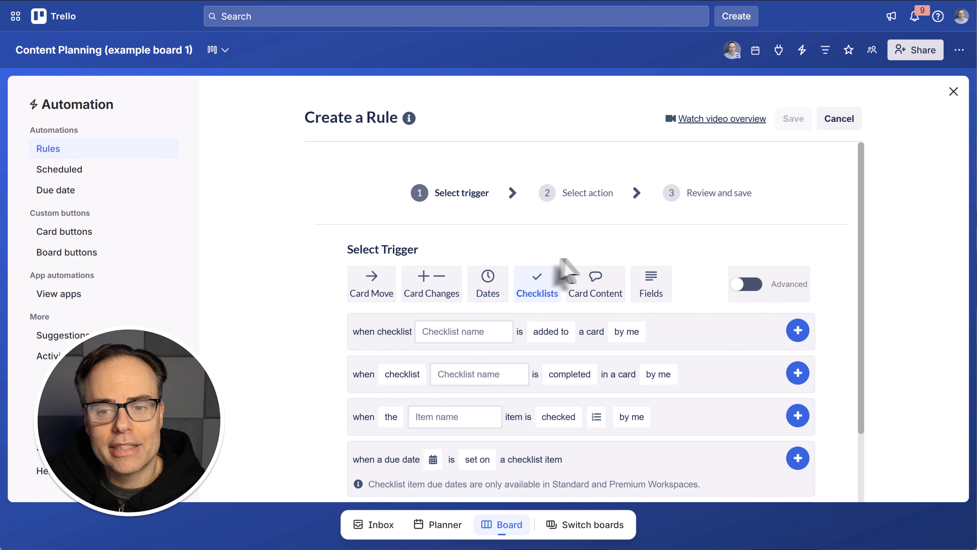
scroll(661, 329, "down", 3)
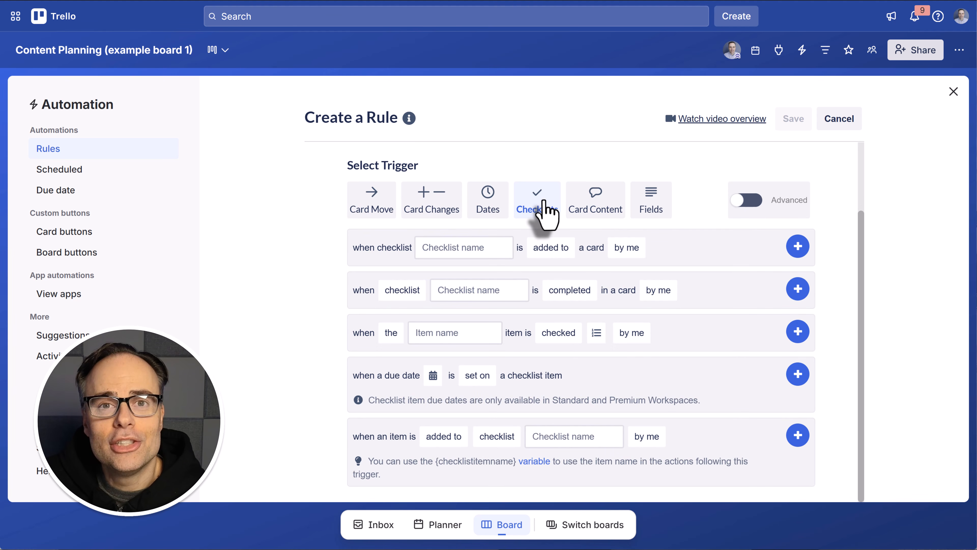
left_click(439, 209)
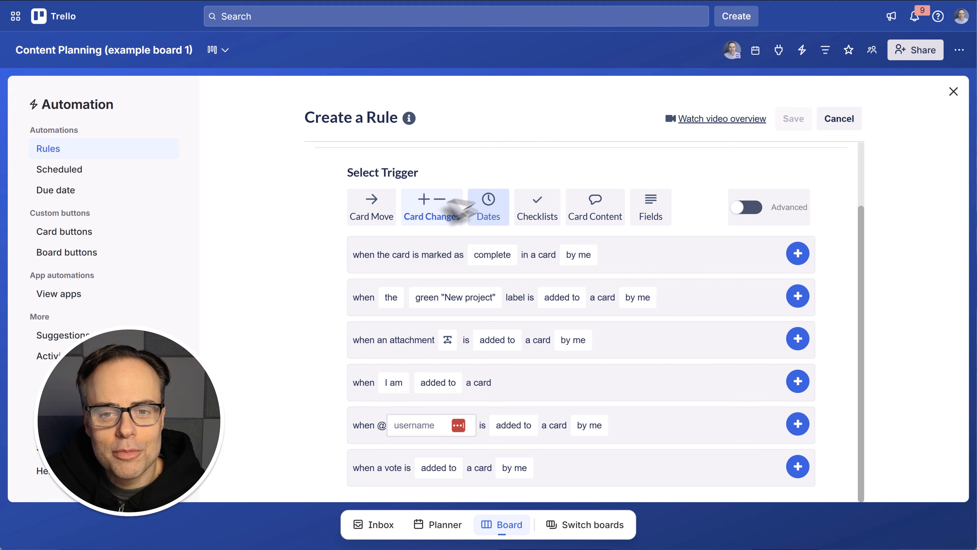
left_click(372, 210)
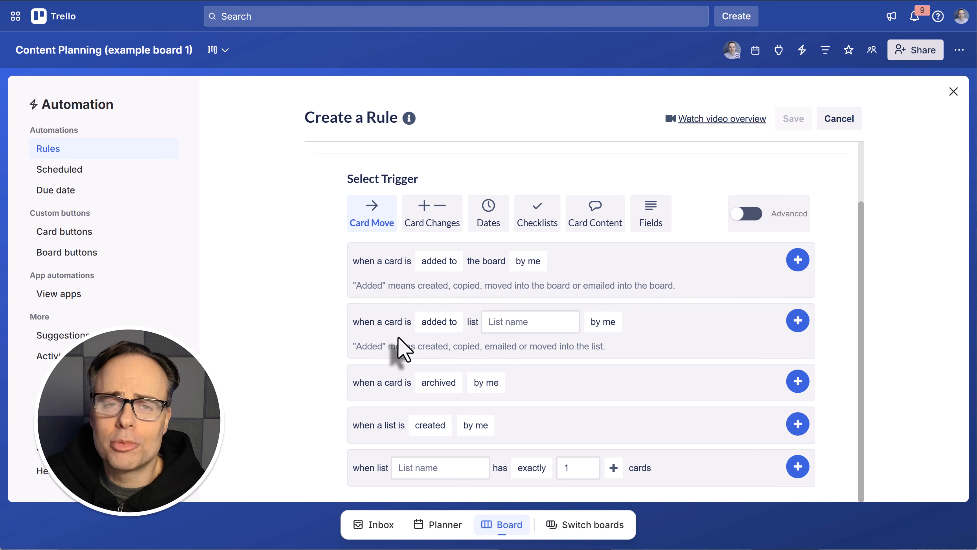
- Examine which card events the list-based Card Move trigger can respond to, keeping "added to"
left_click(456, 328)
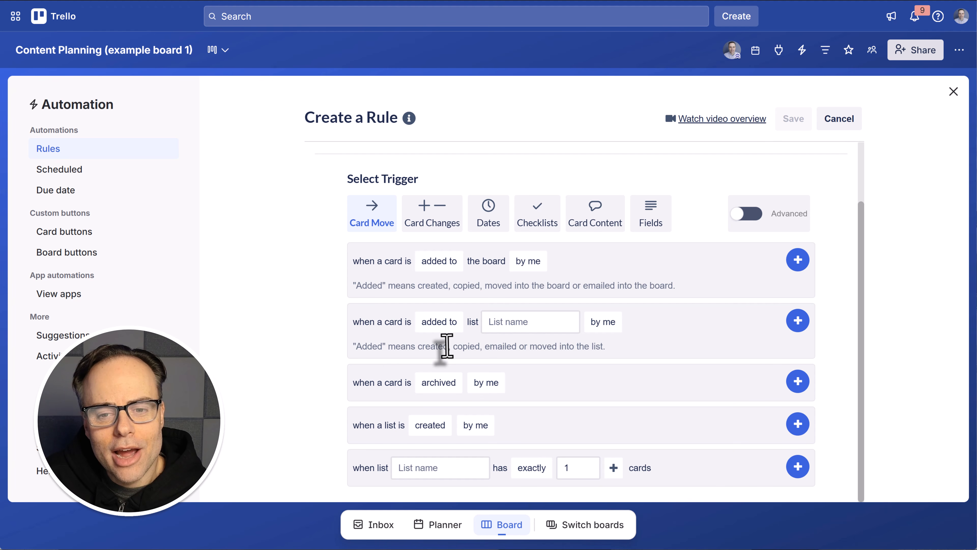
left_click(442, 325)
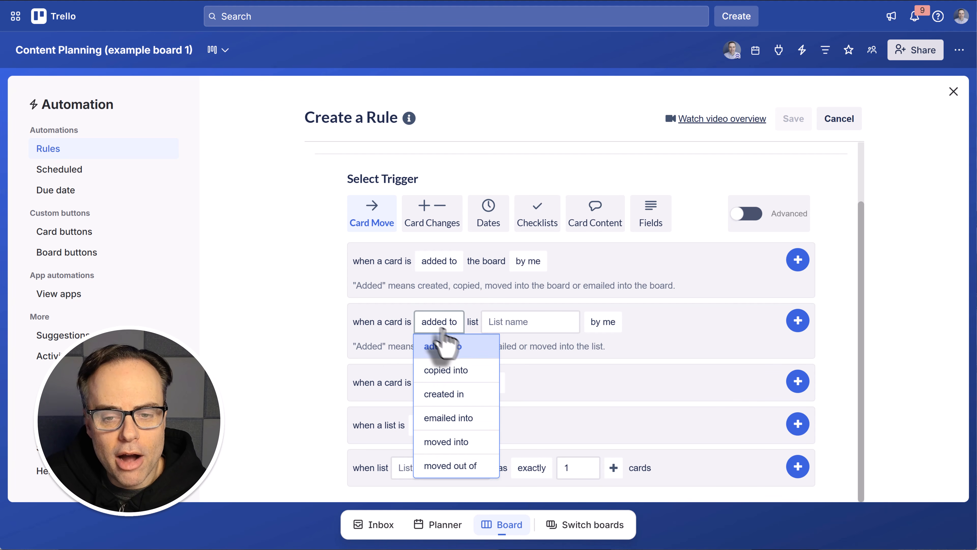
left_click(603, 328)
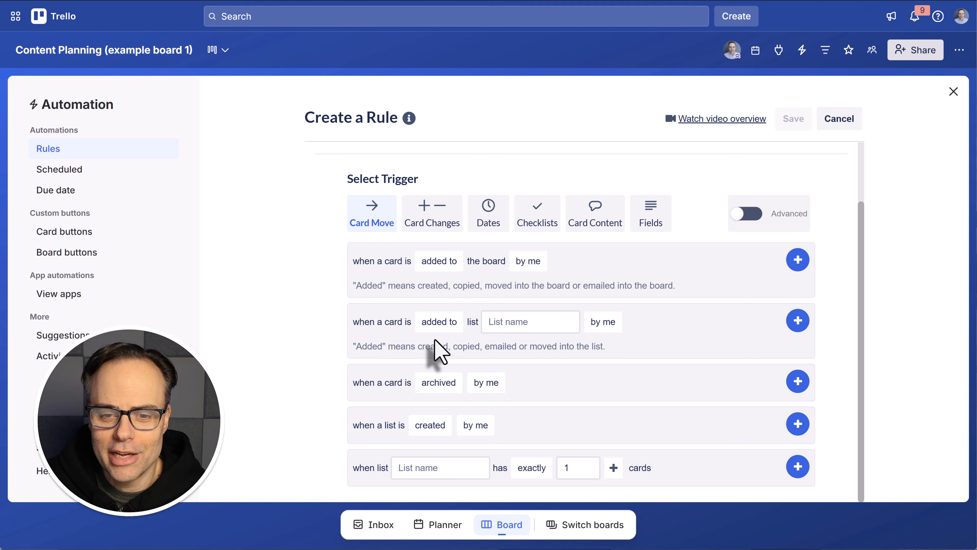
left_click(451, 328)
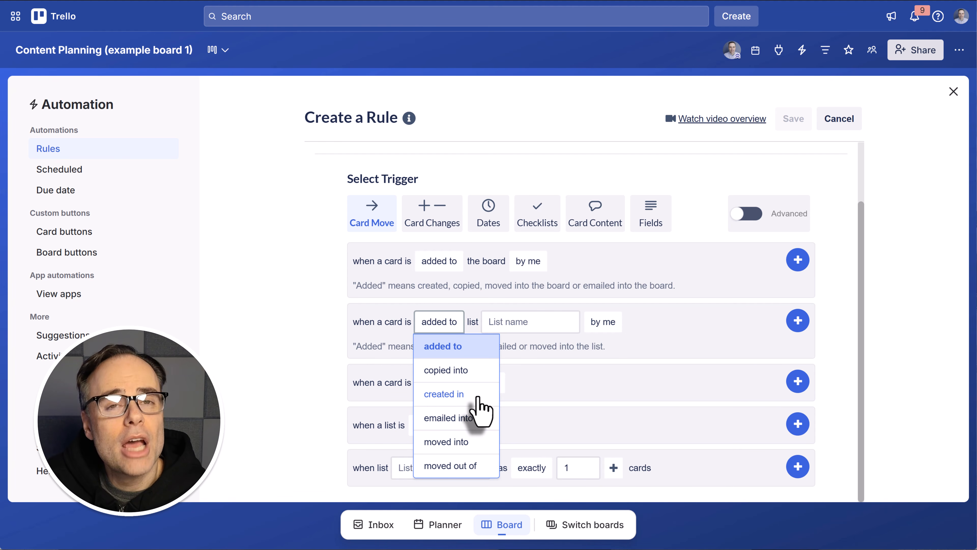
left_click(526, 349)
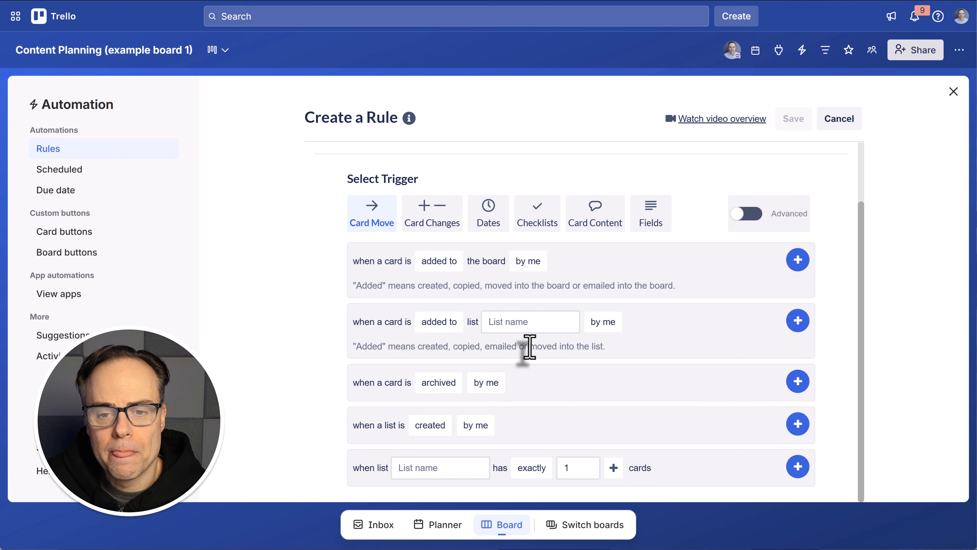
- Add the trigger for when a card is added to the Drafts list by anyone
left_click(545, 324)
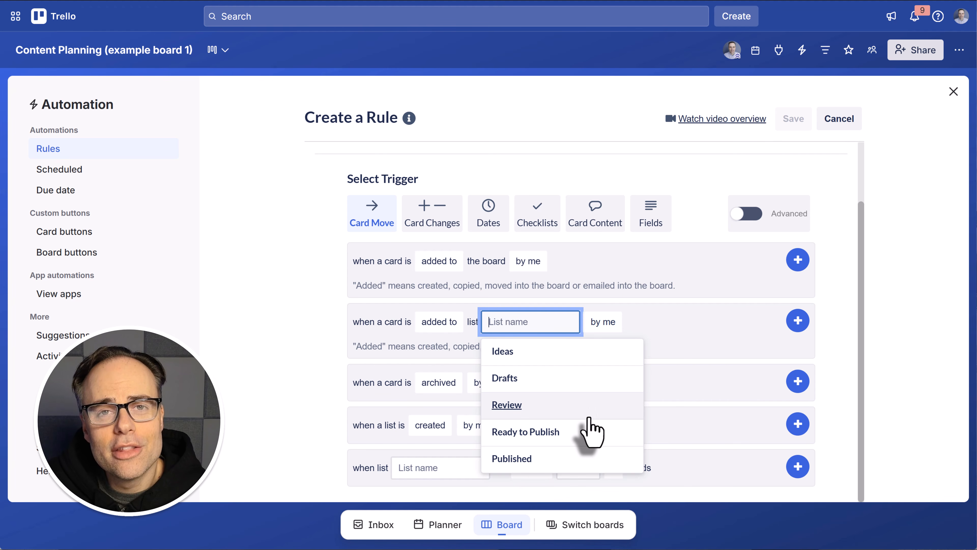
left_click(531, 377)
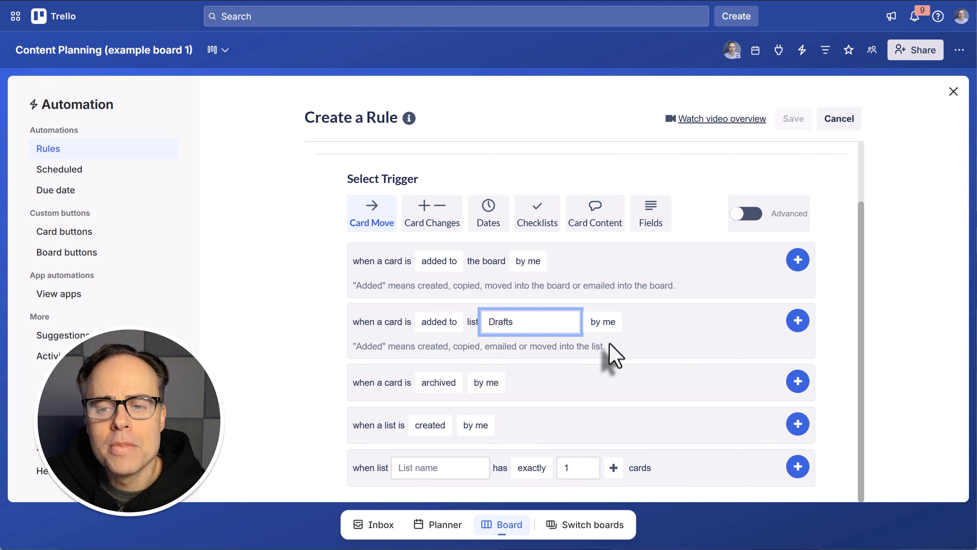
left_click(611, 330)
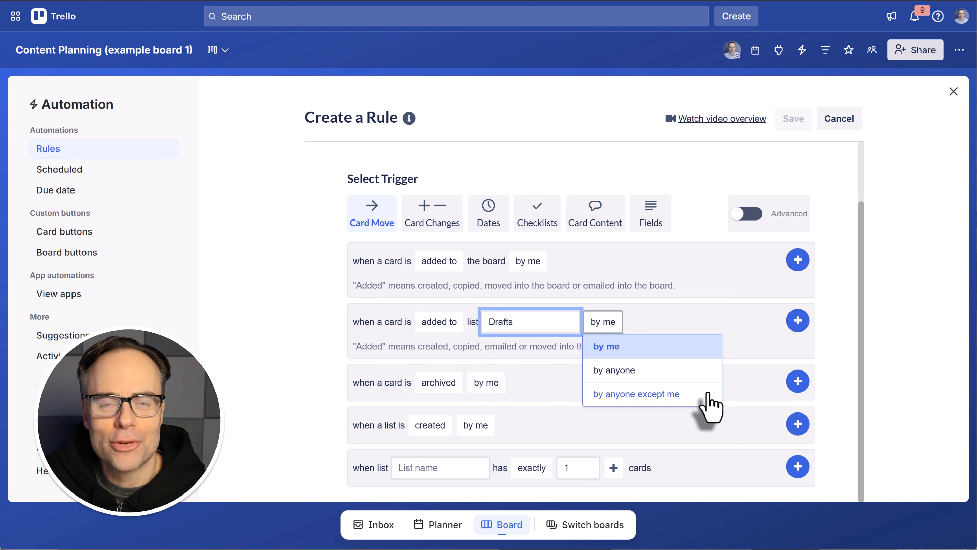
left_click(684, 372)
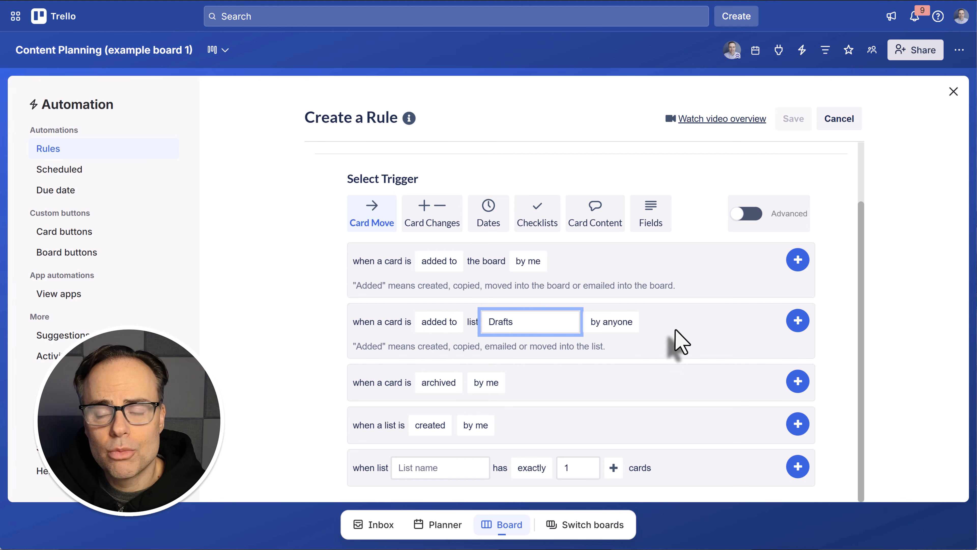
left_click(797, 323)
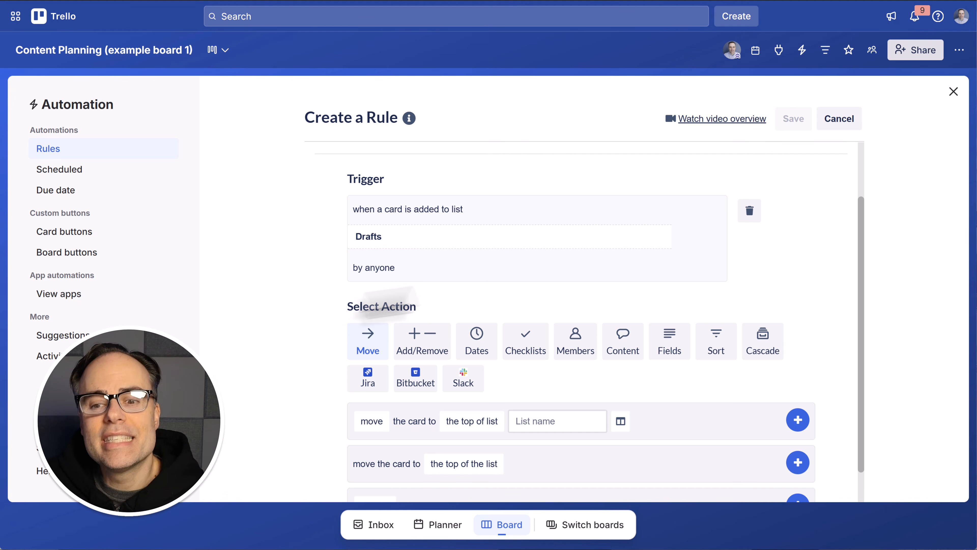
- Add a Members action that adds a specific member to the card, entering the member's username
left_click_drag(850, 262, 864, 358)
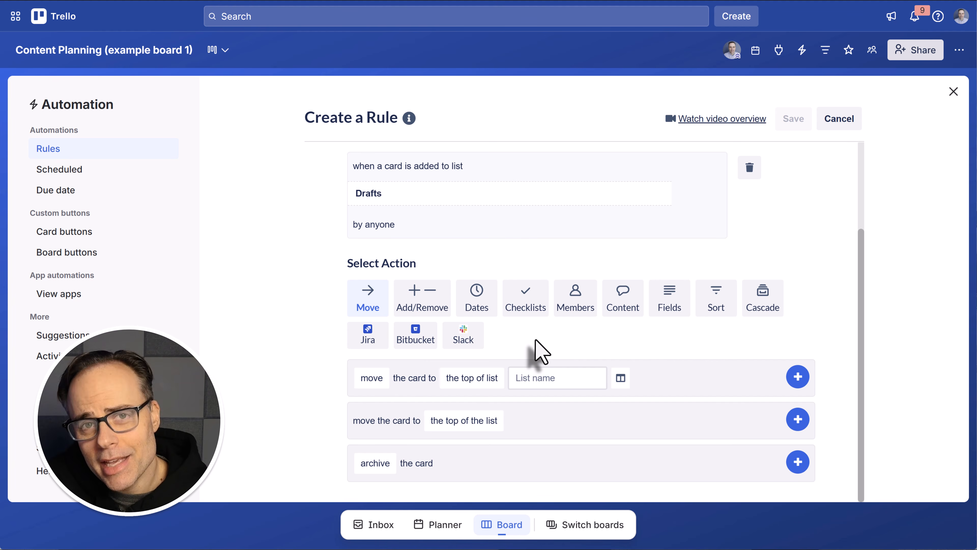
left_click(583, 307)
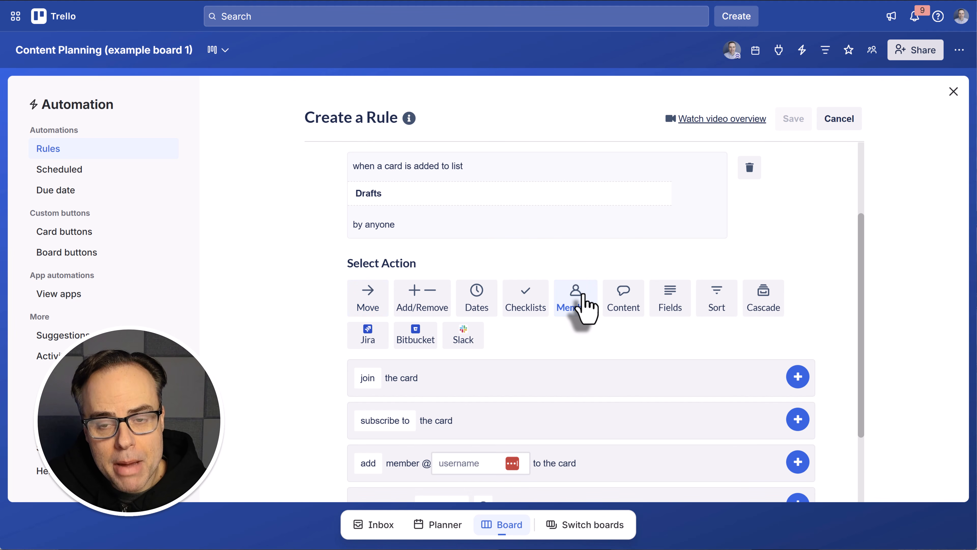
scroll(846, 331, "down", 2)
scroll(847, 332, "down", 1)
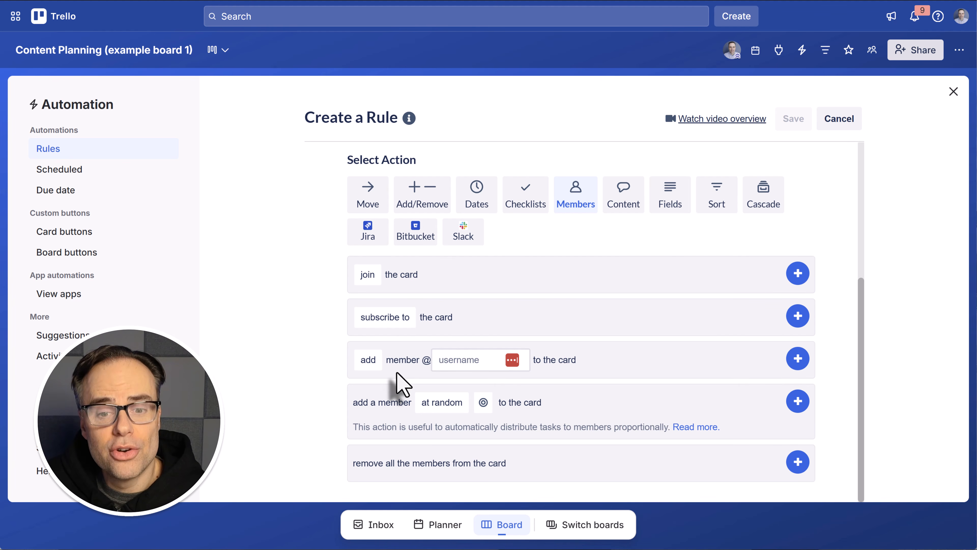
left_click(370, 363)
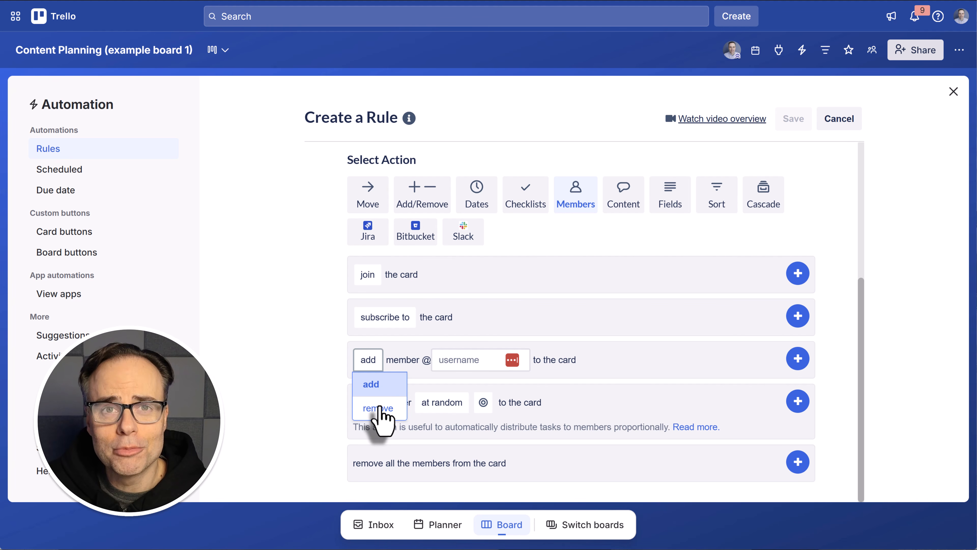
left_click(404, 362)
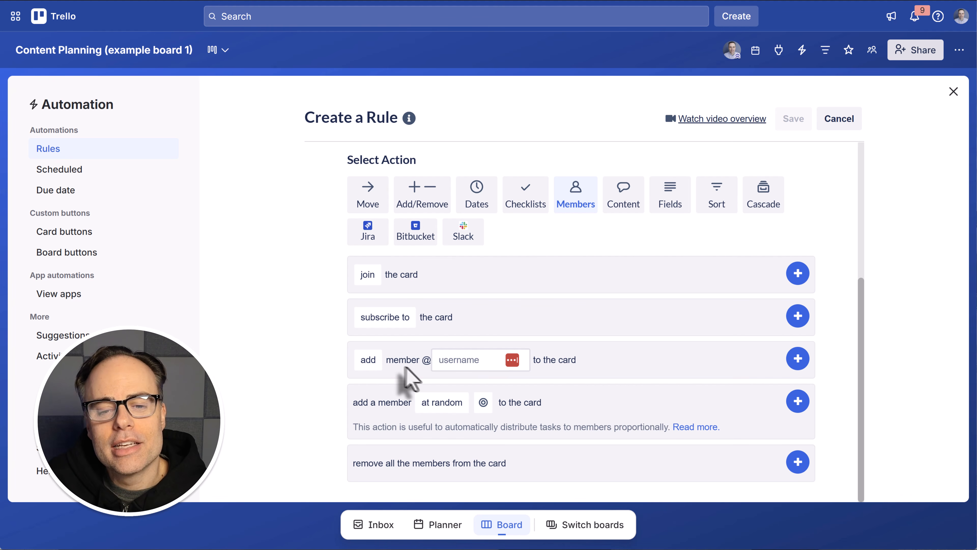
left_click(454, 361)
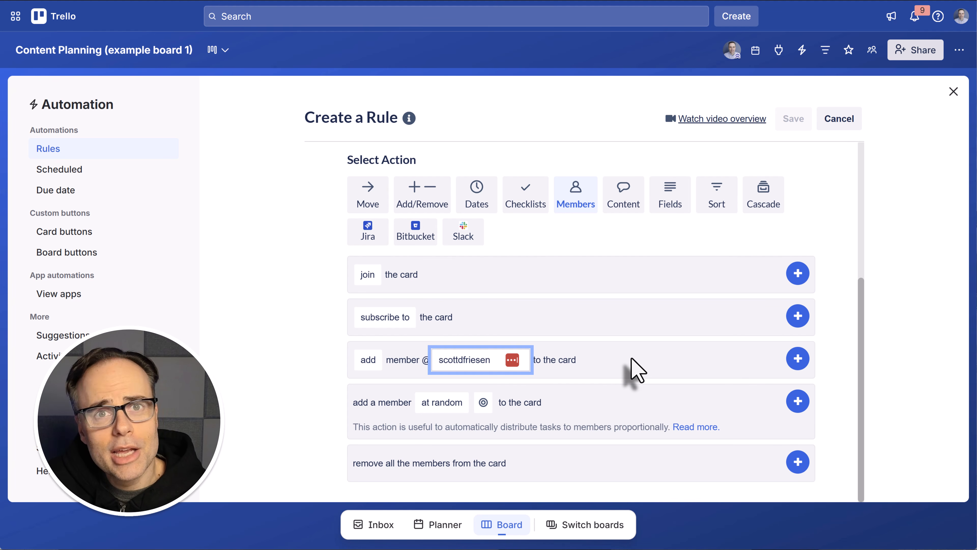
left_click(800, 364)
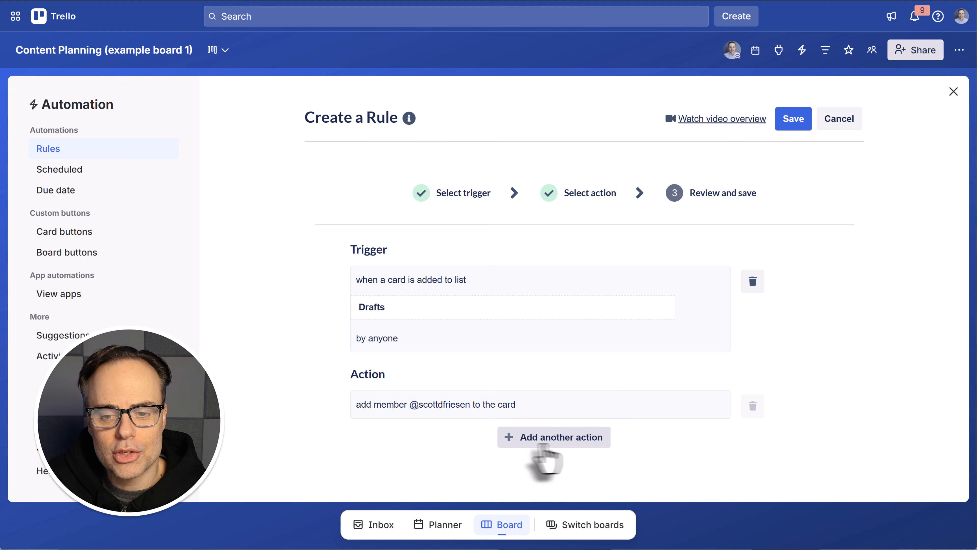
- Open the choices for another action and review the rule's trigger and member action
left_click(553, 439)
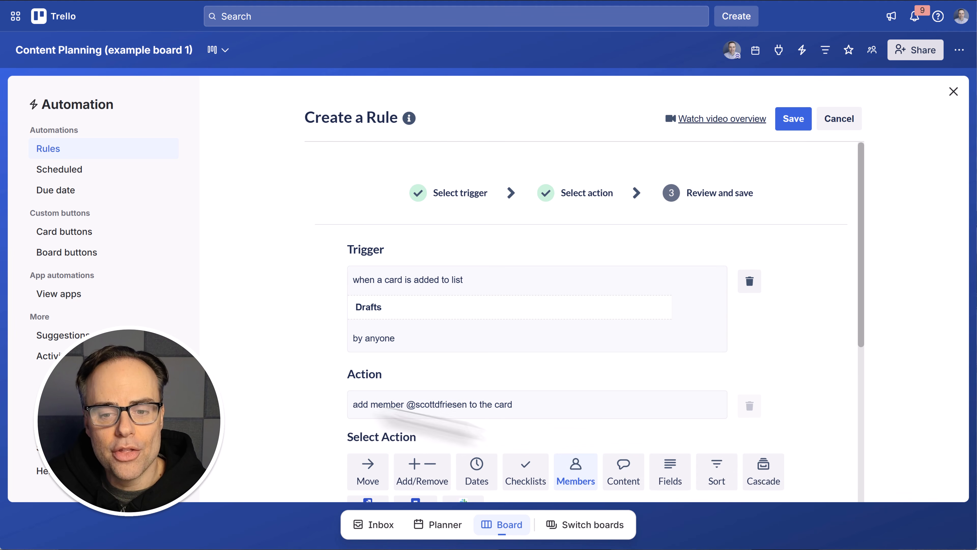
scroll(313, 420, "down", 5)
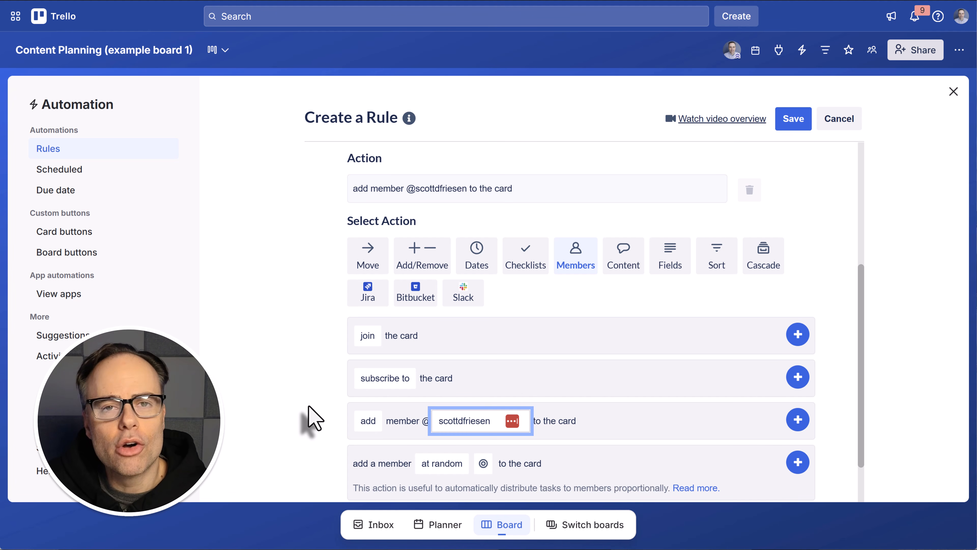
scroll(316, 408, "up", 5)
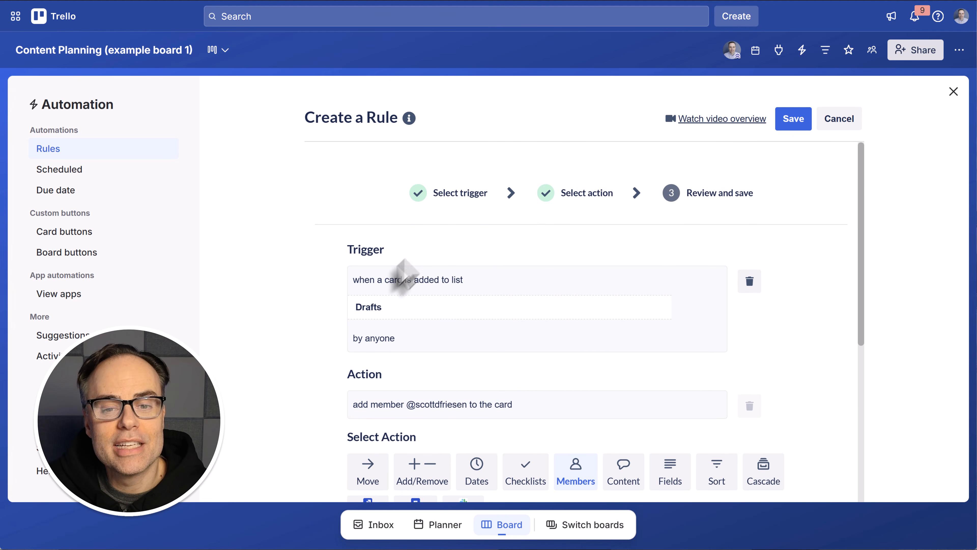
- Configure a Dates action for the rule that sets the card's due date in 3 days
scroll(433, 389, "down", 6)
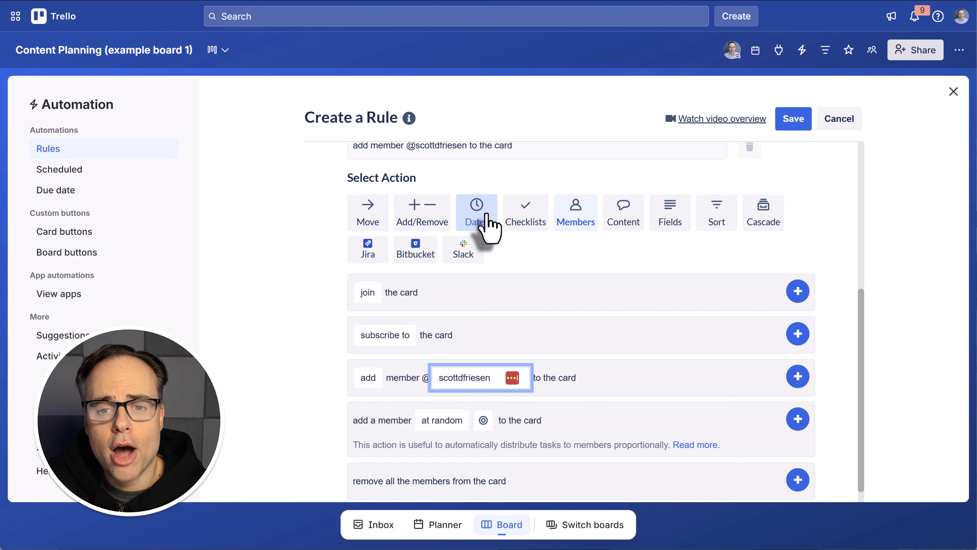
left_click(487, 215)
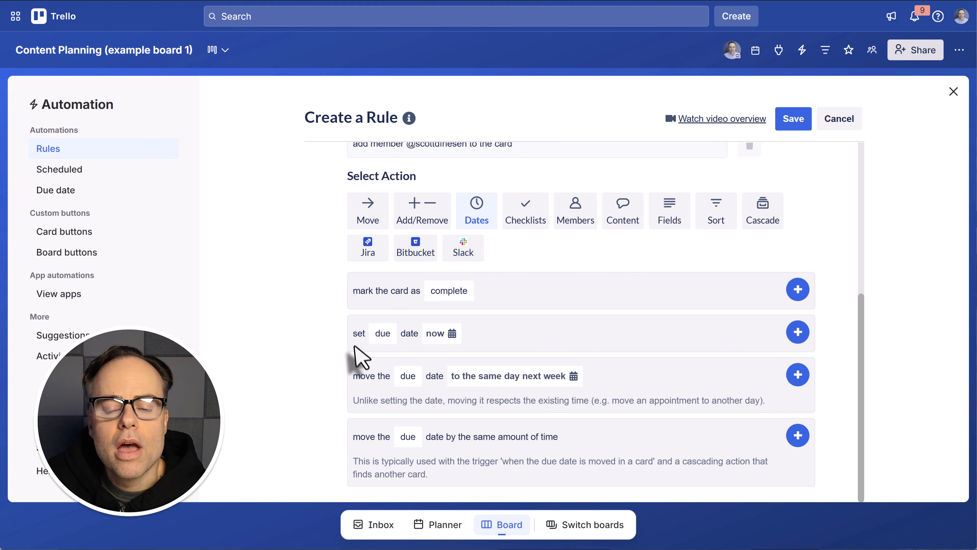
left_click(439, 333)
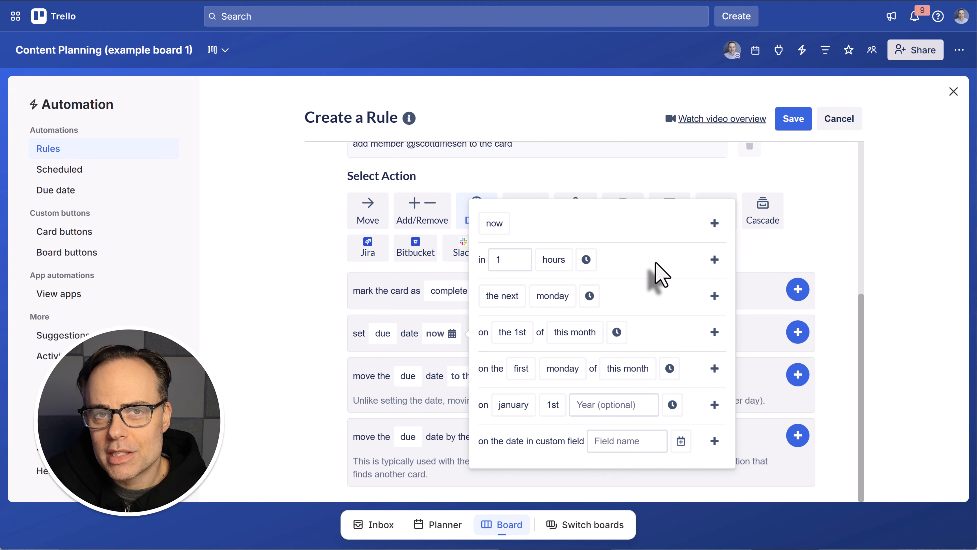
left_click(557, 262)
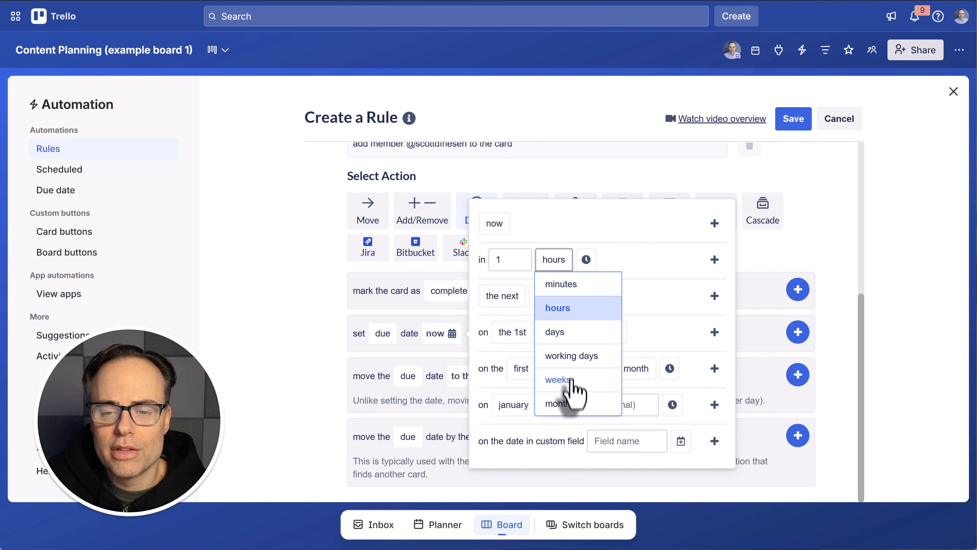
left_click(558, 332)
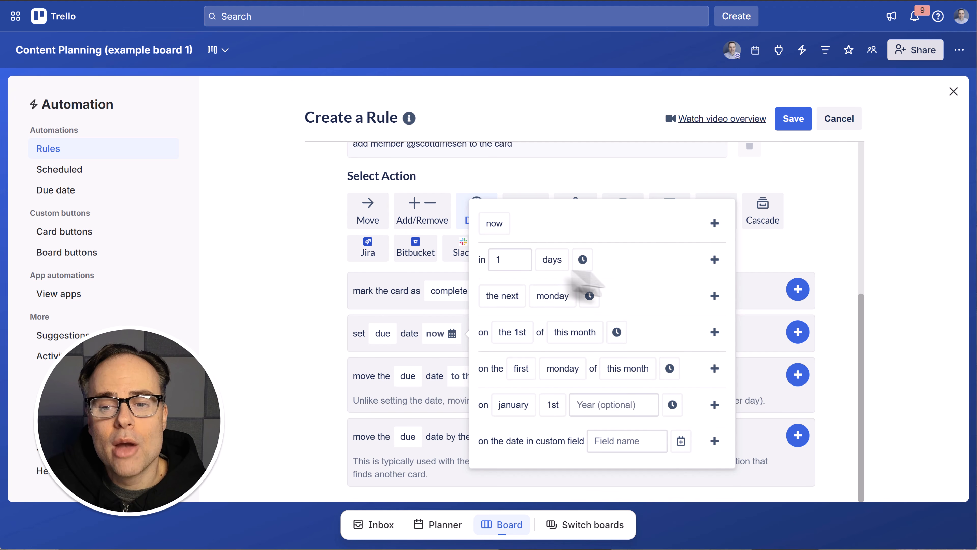
left_click(507, 263)
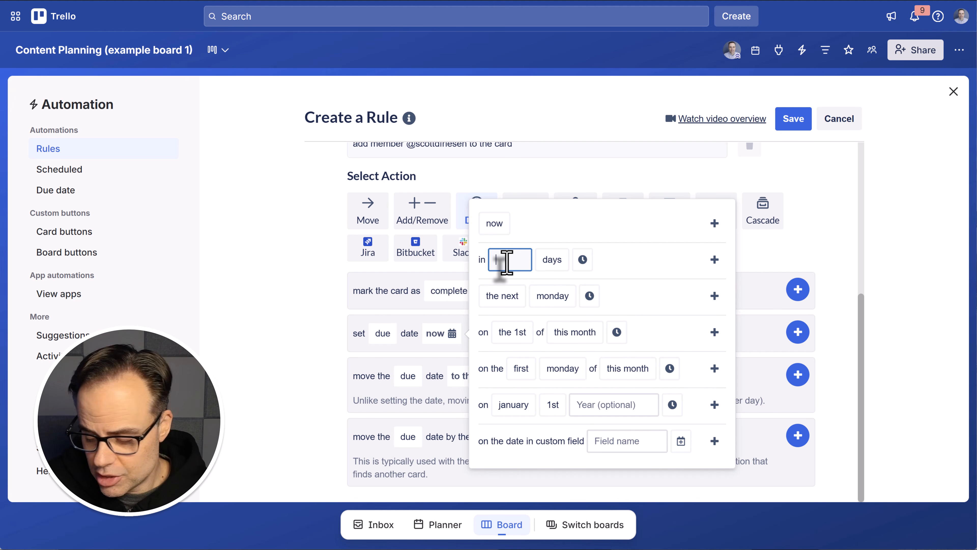
type("3")
left_click(641, 269)
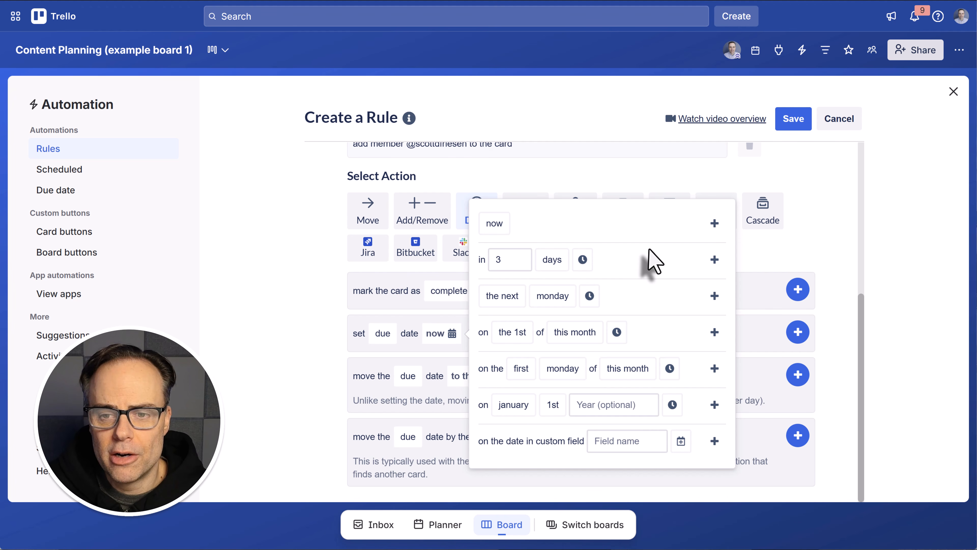
left_click(584, 260)
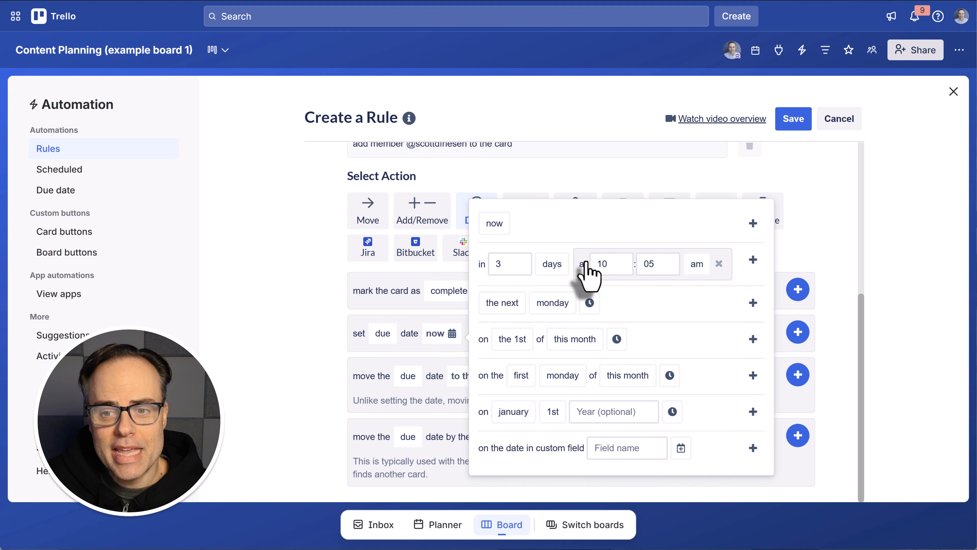
left_click(697, 264)
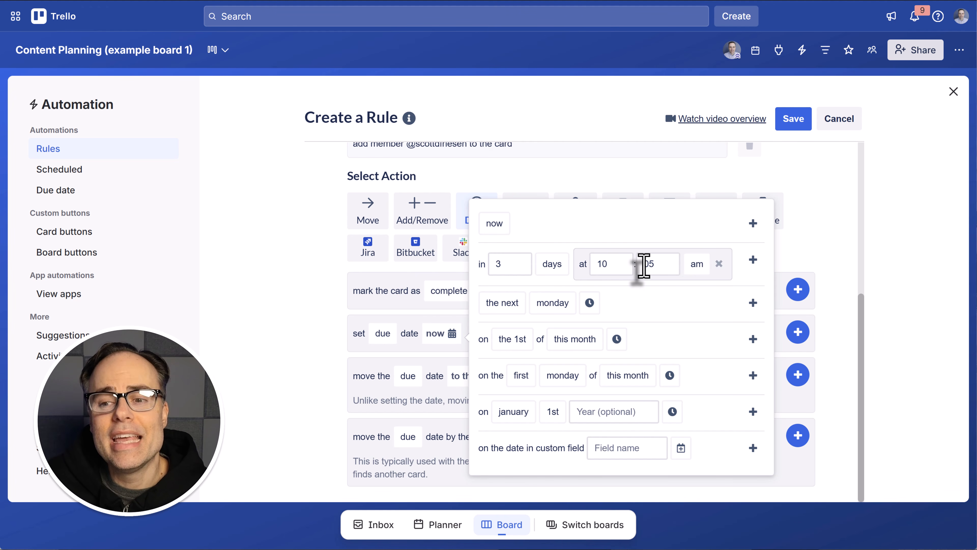
left_click(719, 265)
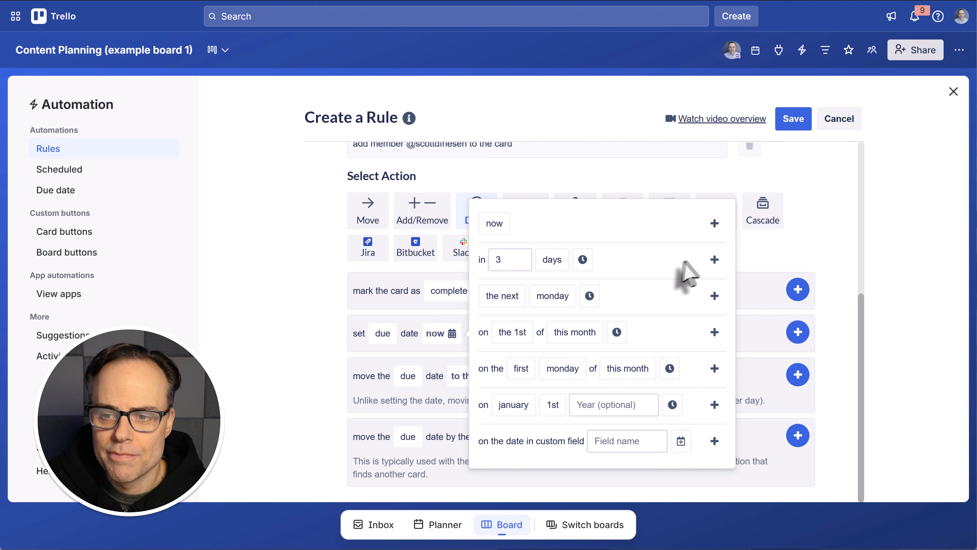
- Add the action setting the due date in 3 days to the rule and save the rule
left_click(714, 259)
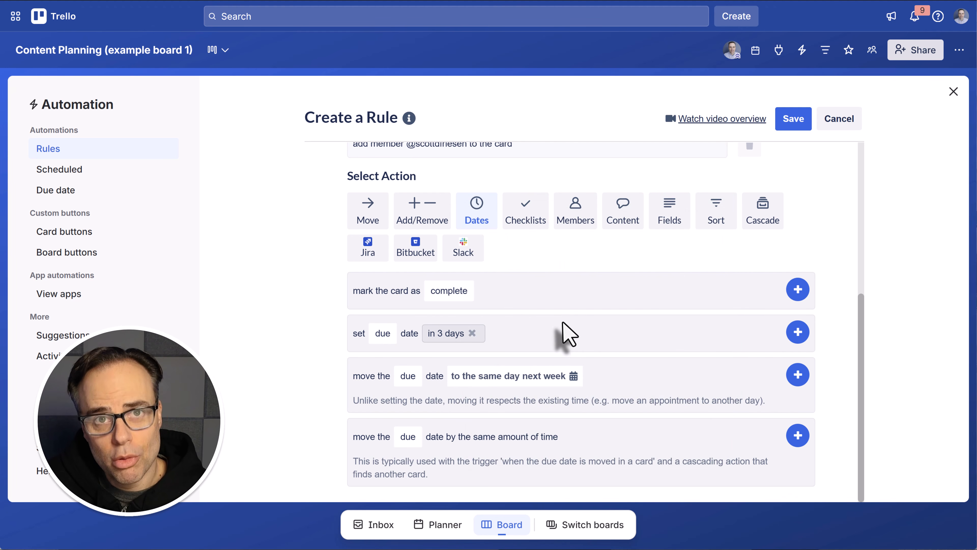
left_click(798, 334)
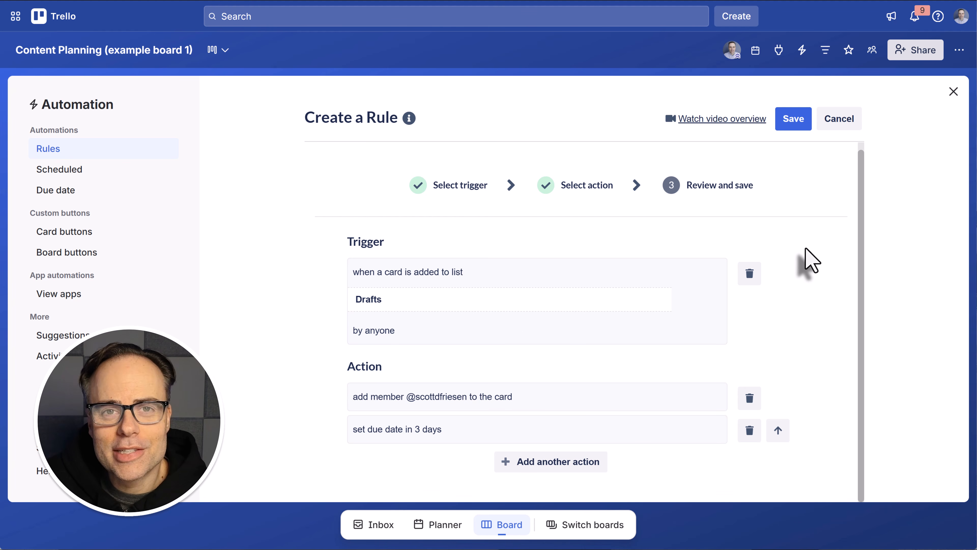
left_click(794, 125)
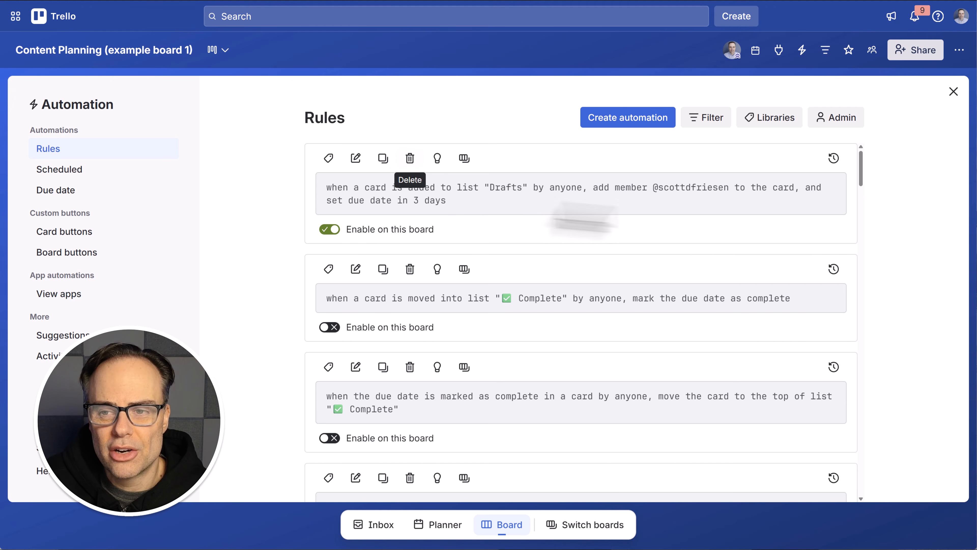
- Return to the board and move the "Simple Client Follow-Up System" card from Ideas to the end of Drafts
left_click(953, 92)
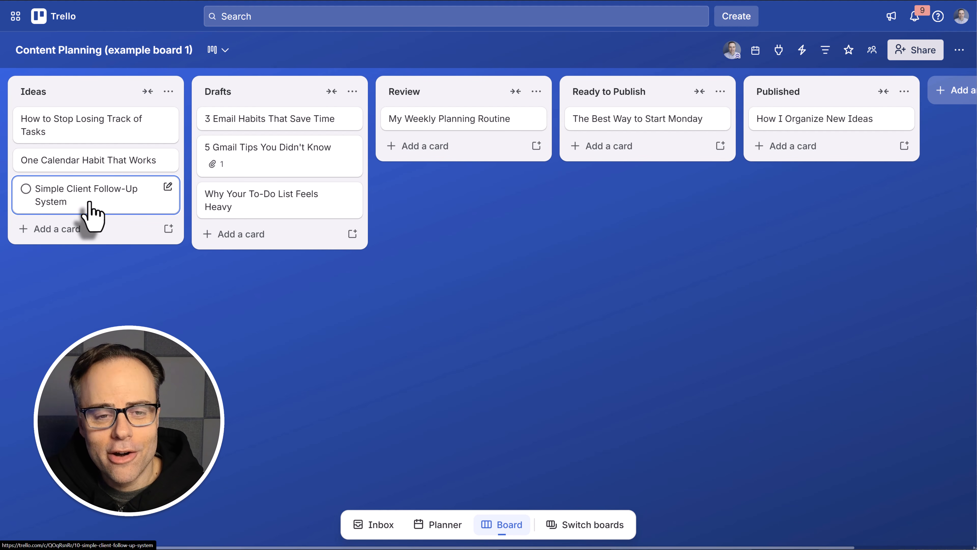
left_click_drag(90, 208, 278, 248)
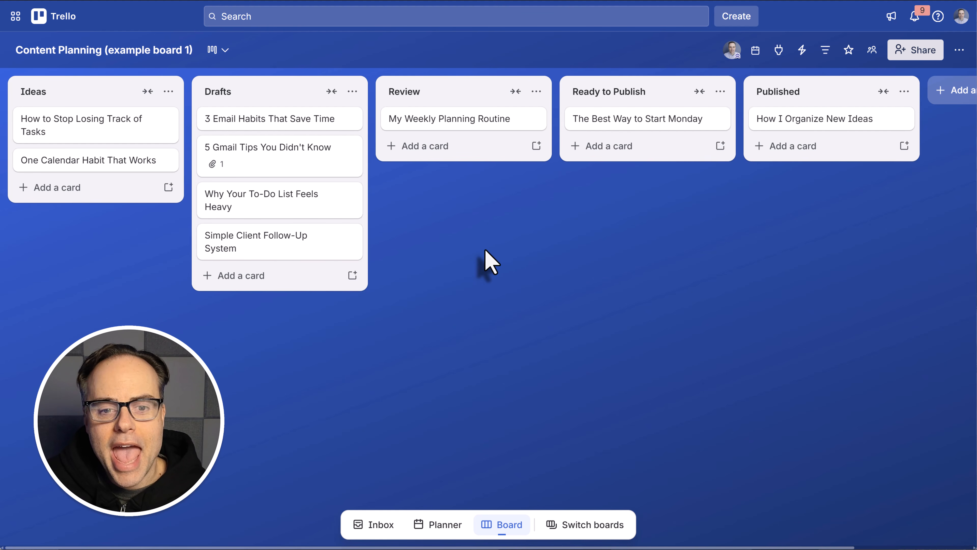